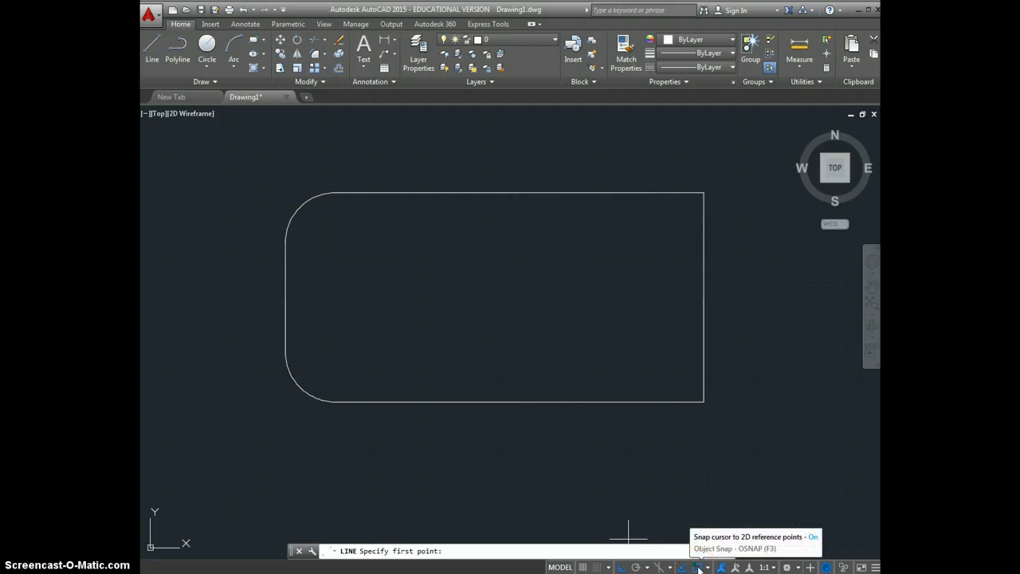
# Turn on the Midpoint and Perpendicular object snaps in addition to the active snap modes.
pyautogui.rightClick(698, 567)
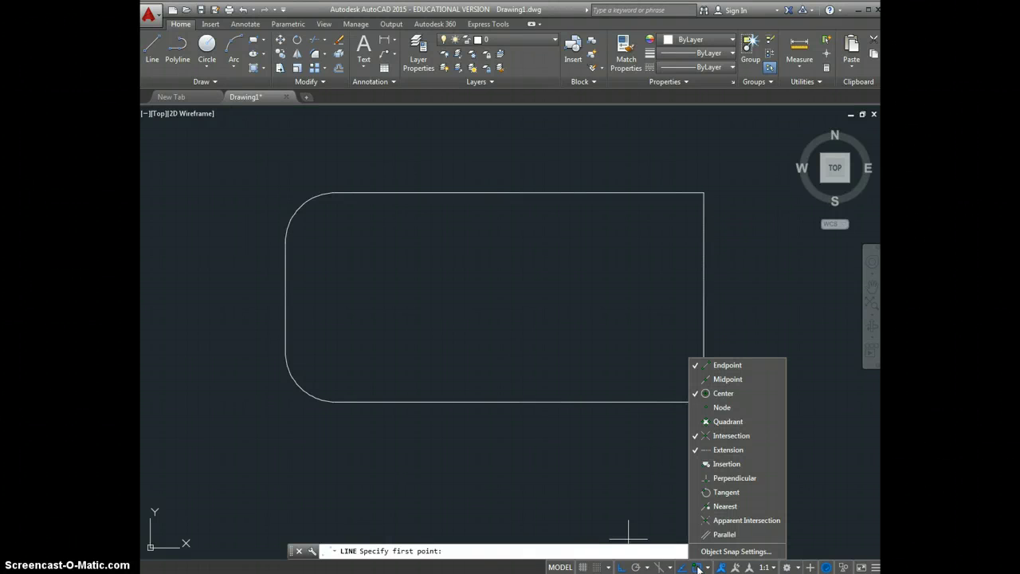
pyautogui.click(715, 553)
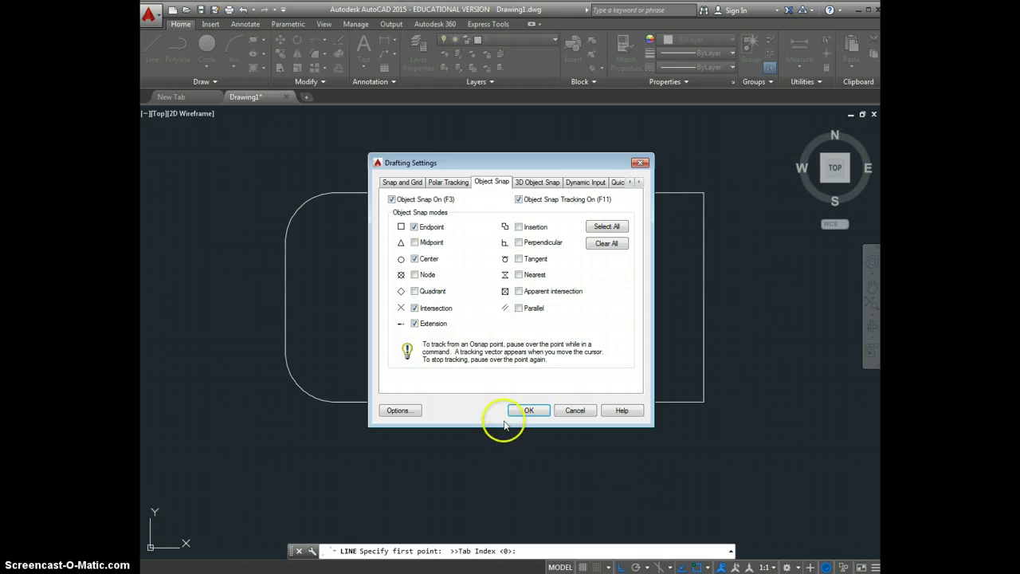
pyautogui.click(414, 242)
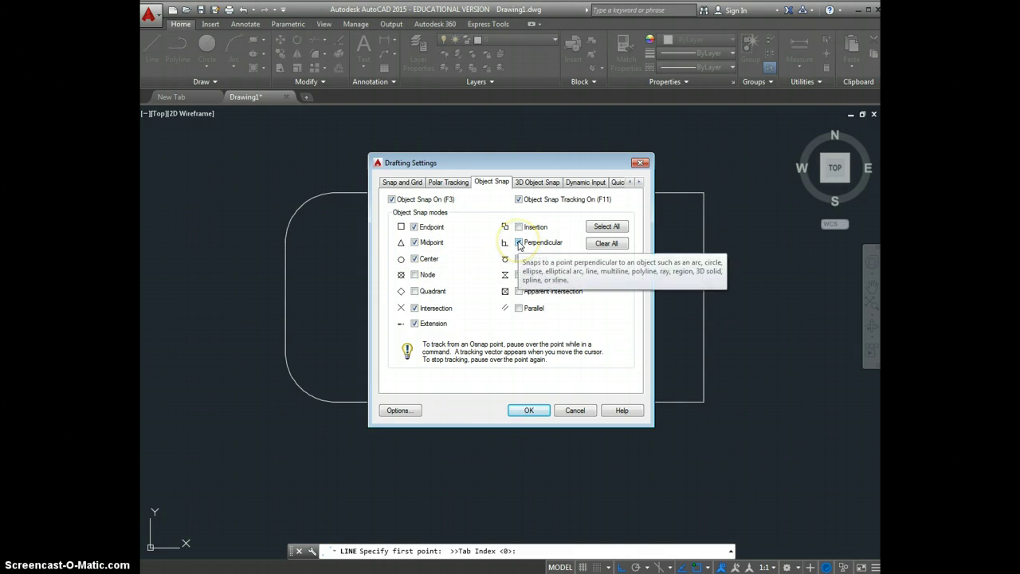
pyautogui.click(529, 410)
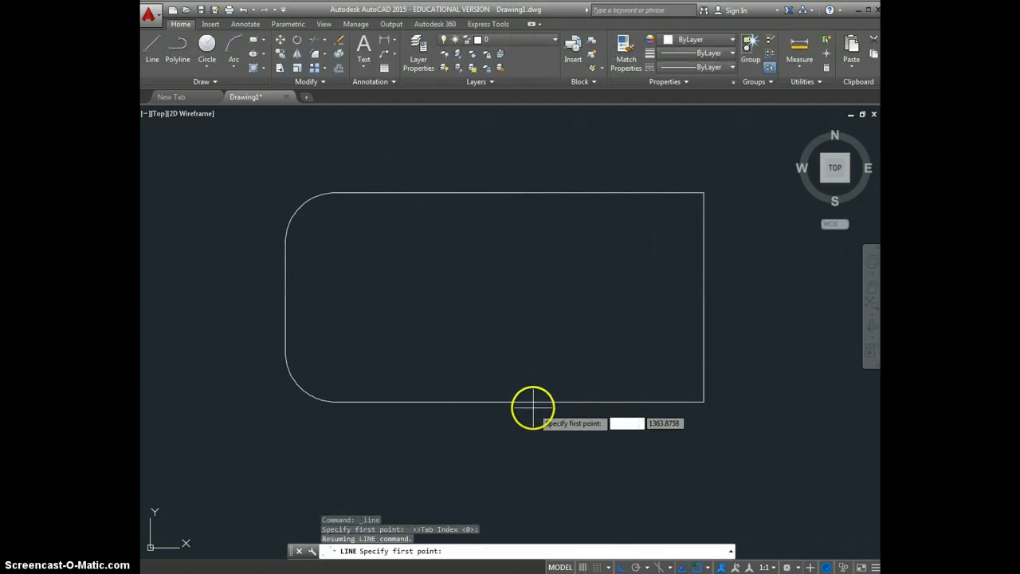
# Draw a horizontal centre line from the midpoint of the plate's right edge to its left edge.
pyautogui.click(701, 295)
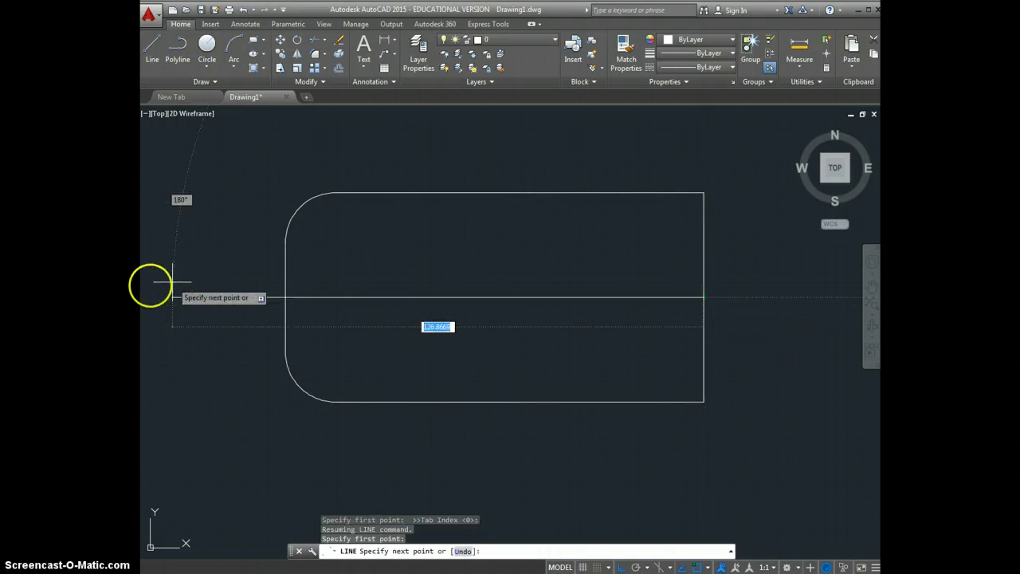
pyautogui.click(281, 298)
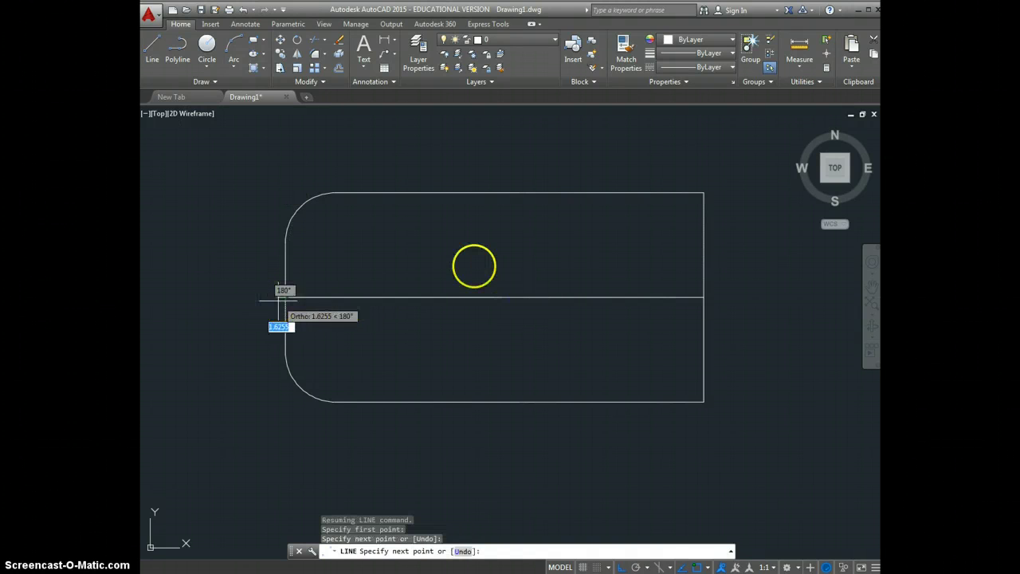
pyautogui.press('Return')
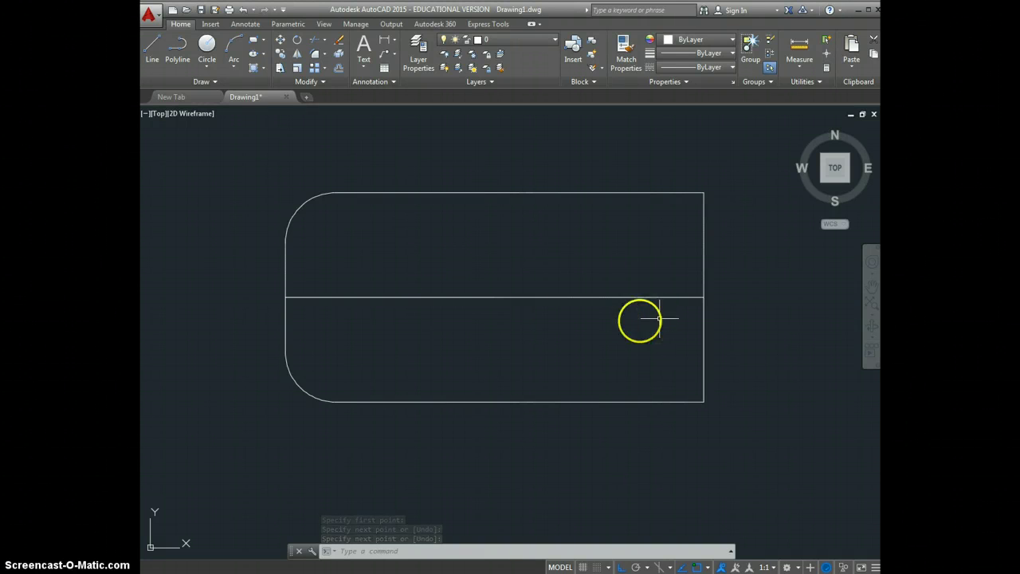
# Offset the horizontal centre line by 12.5 both above and below.
pyautogui.click(338, 71)
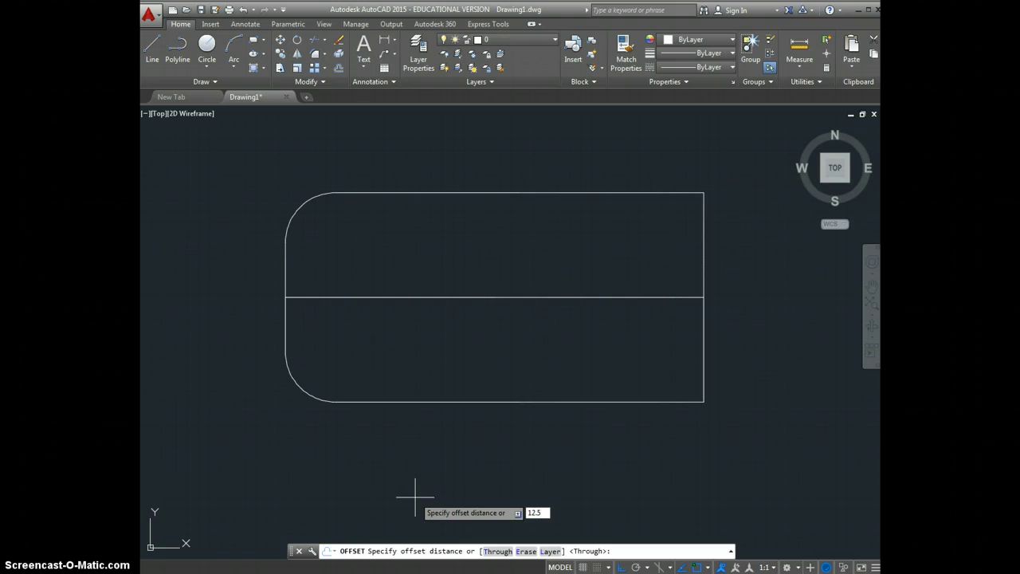
pyautogui.press('Return')
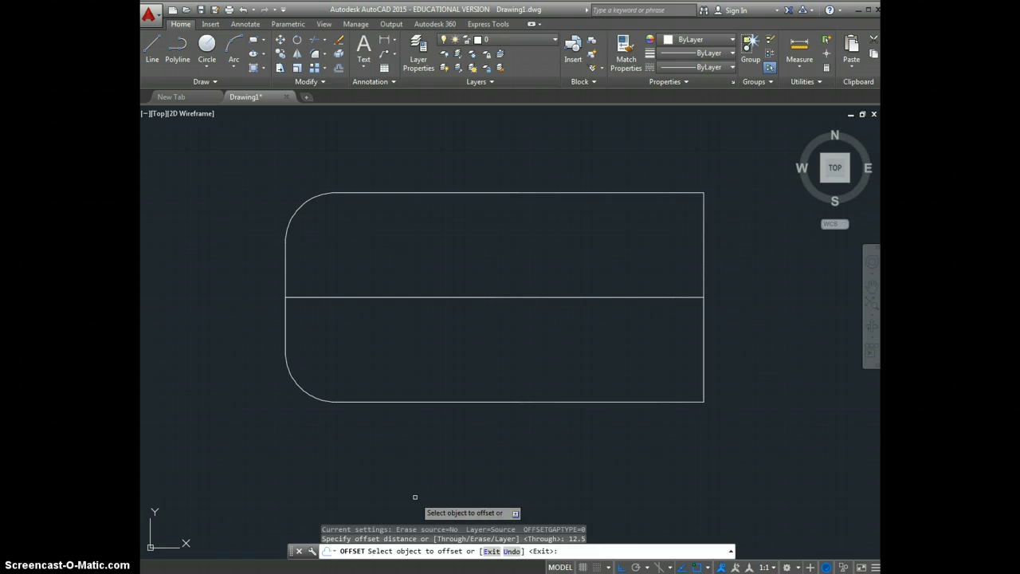
pyautogui.click(596, 297)
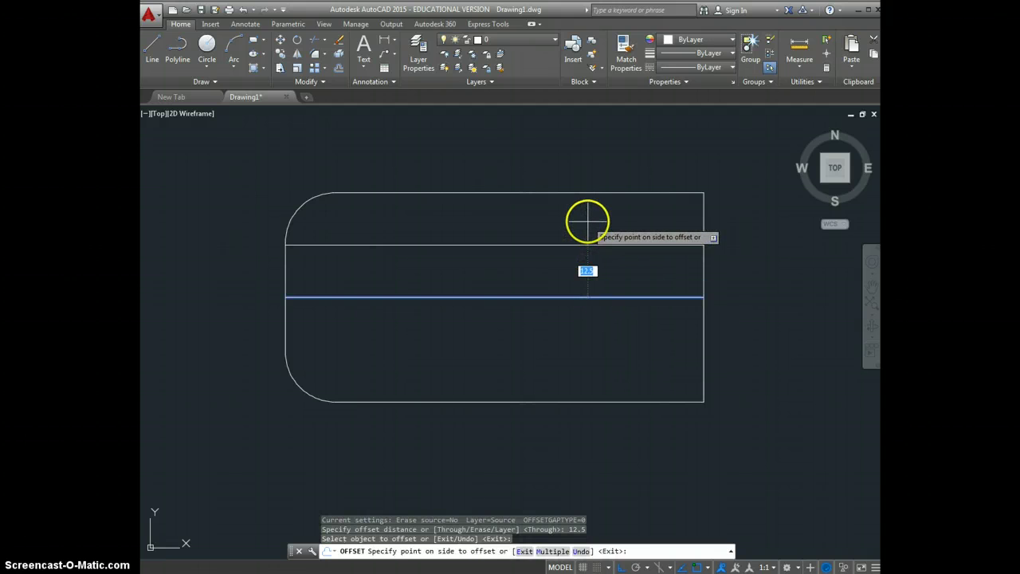
pyautogui.click(588, 221)
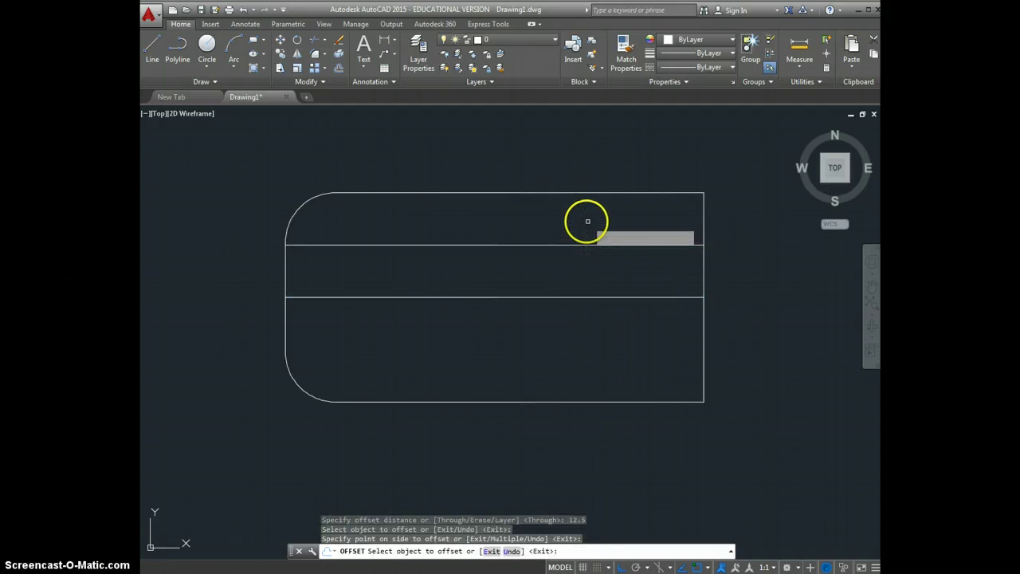
pyautogui.click(587, 297)
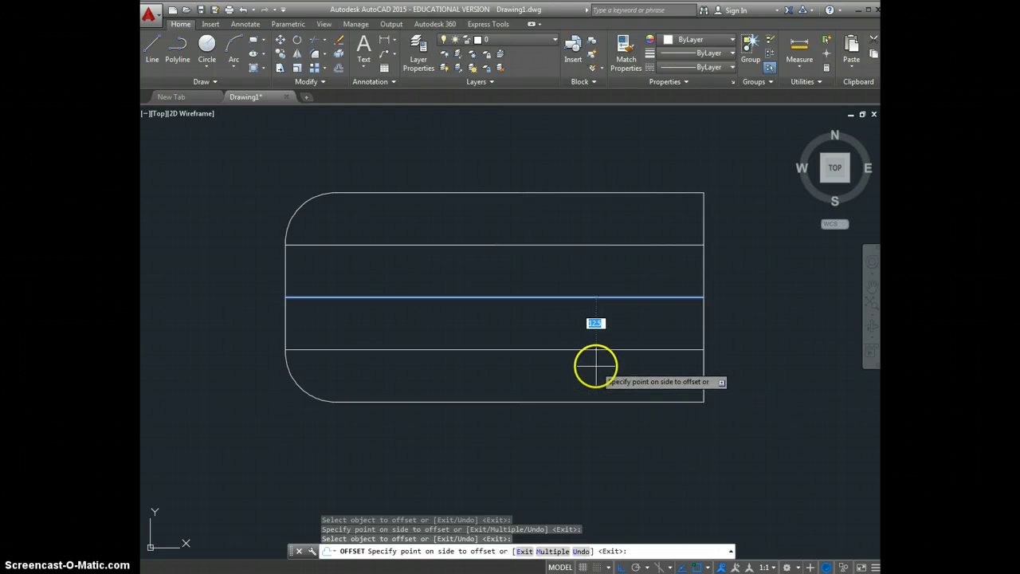
pyautogui.click(595, 368)
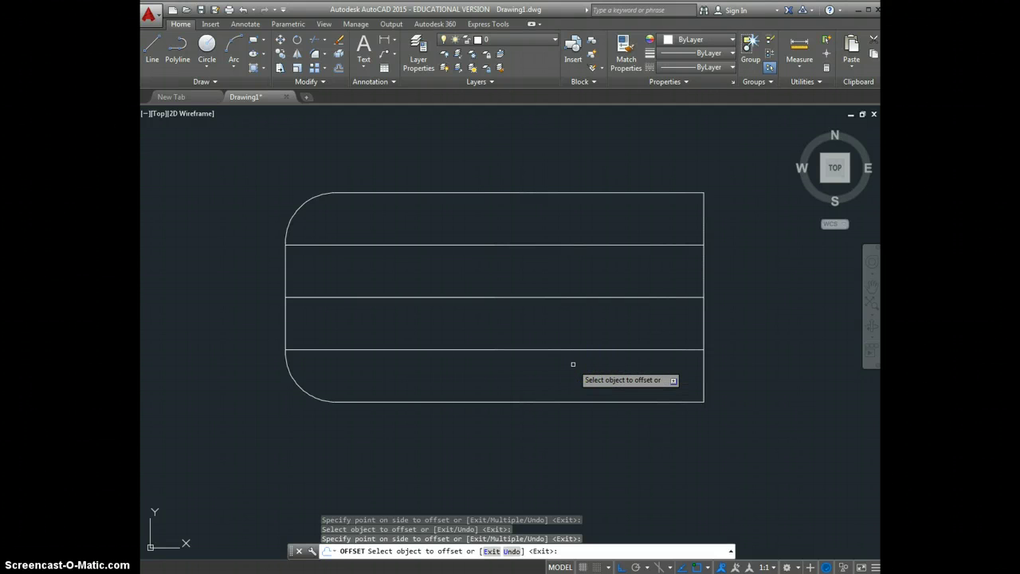
pyautogui.press('Escape')
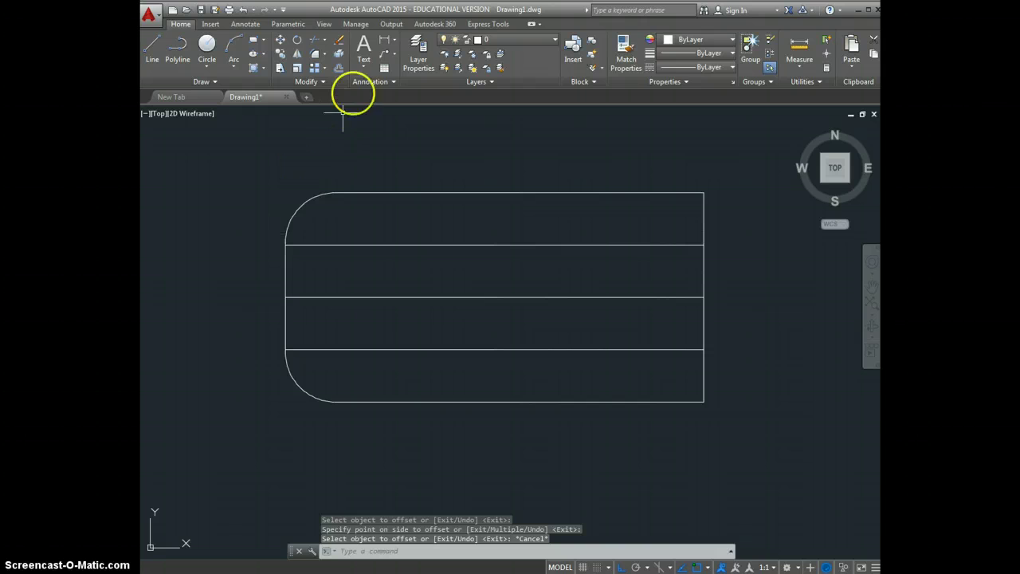
# Offset the plate's right vertical edge 30 inward to the left.
pyautogui.click(340, 70)
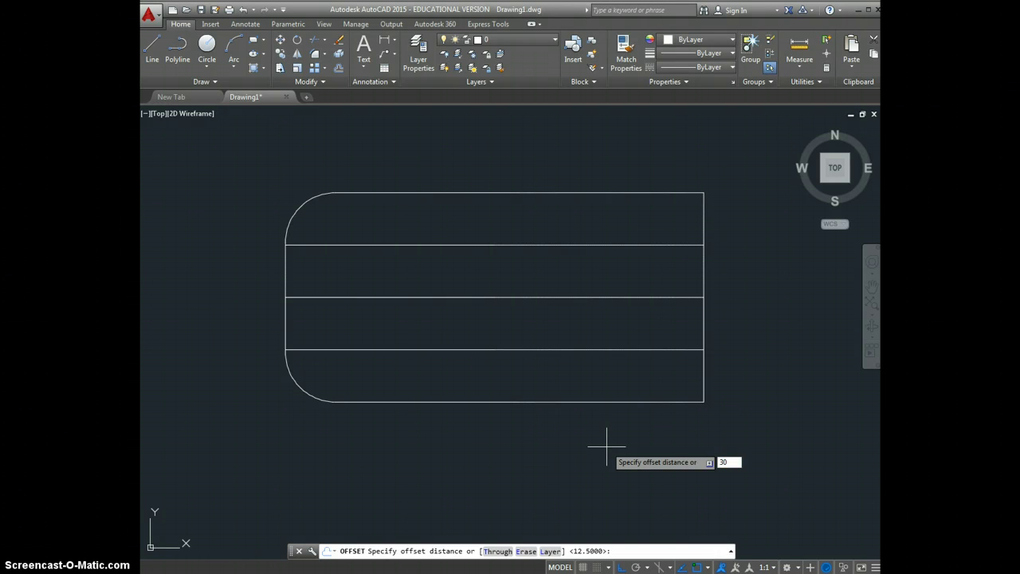
pyautogui.press('Return')
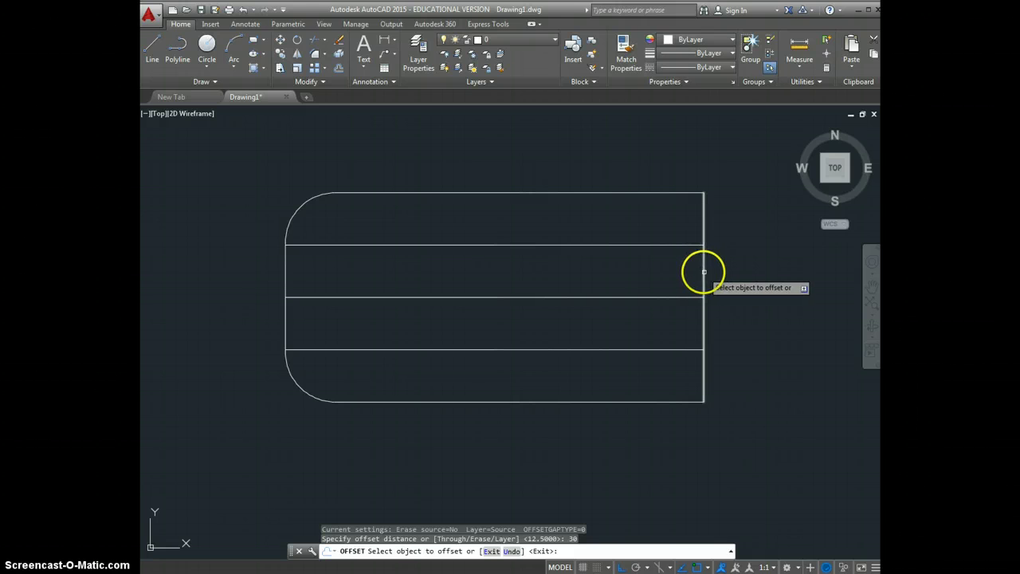
pyautogui.click(704, 272)
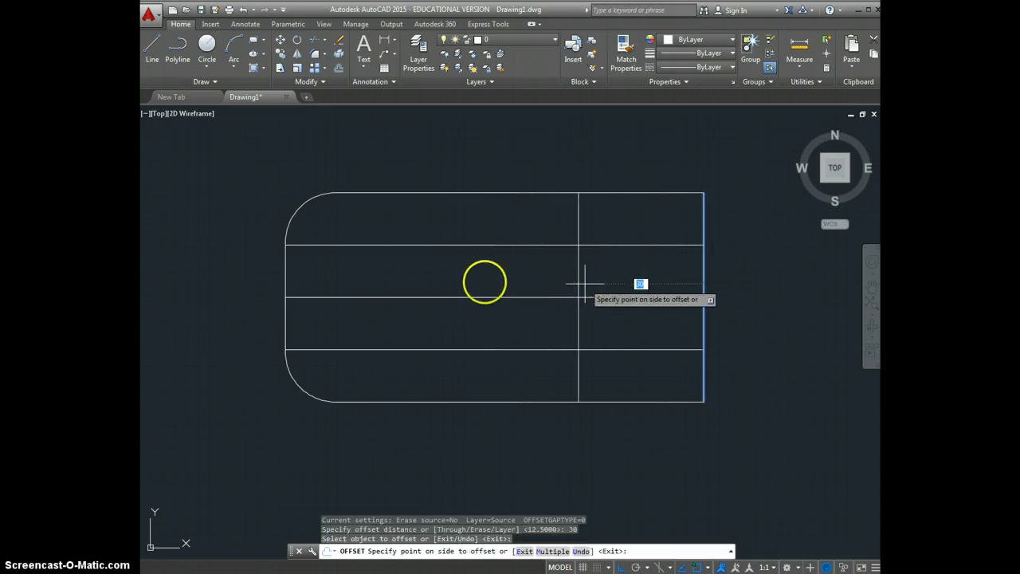
pyautogui.click(481, 281)
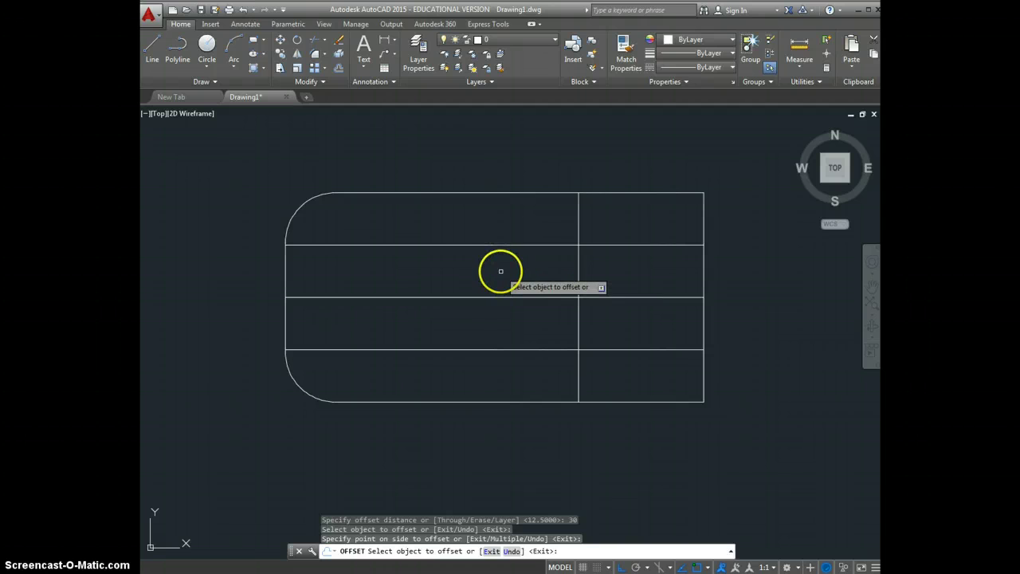
pyautogui.press('Escape')
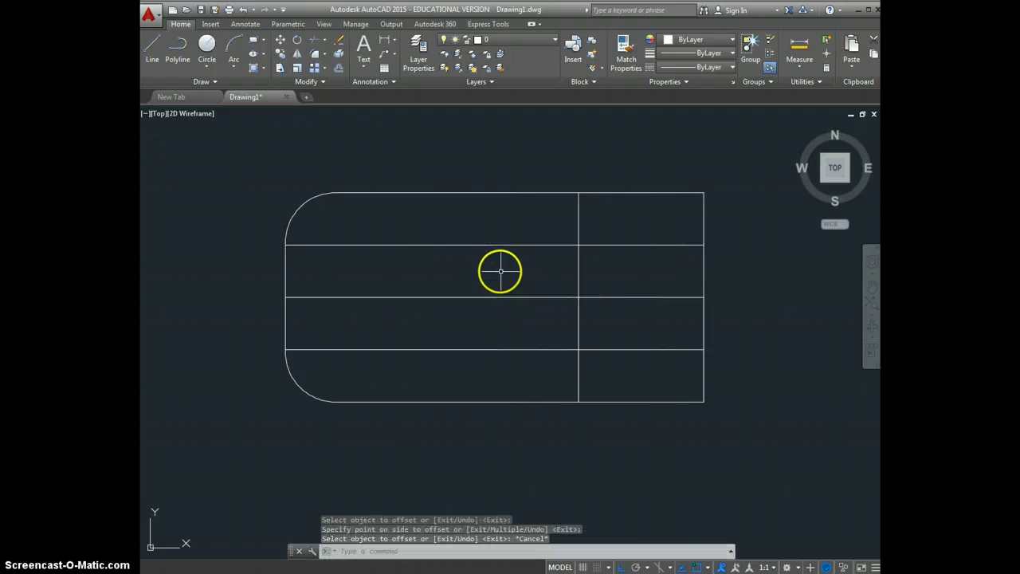
# Trim the offset lines and the right edge to leave an open rectangular slot in the plate's right end.
pyautogui.click(315, 42)
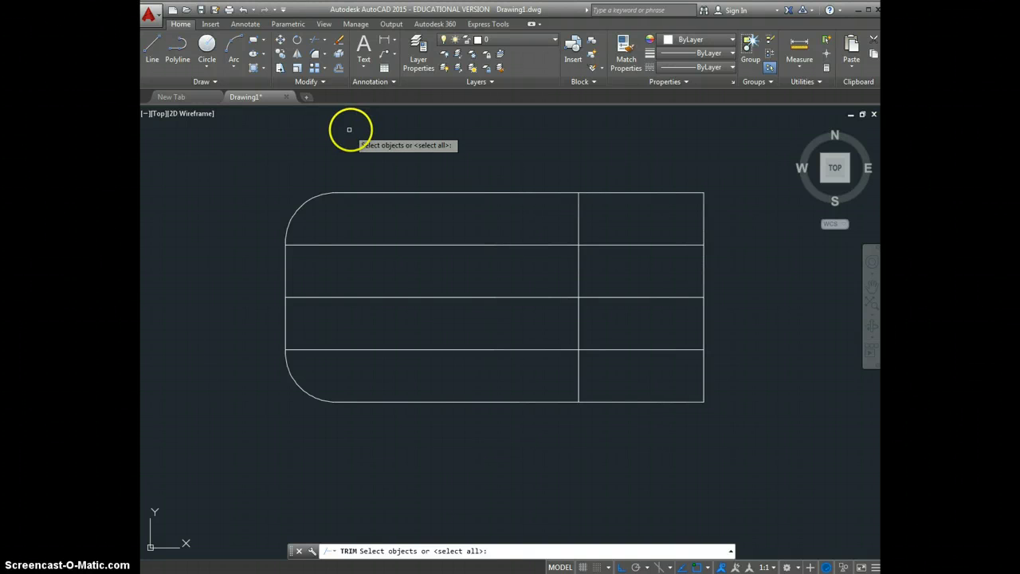
pyautogui.press('Return')
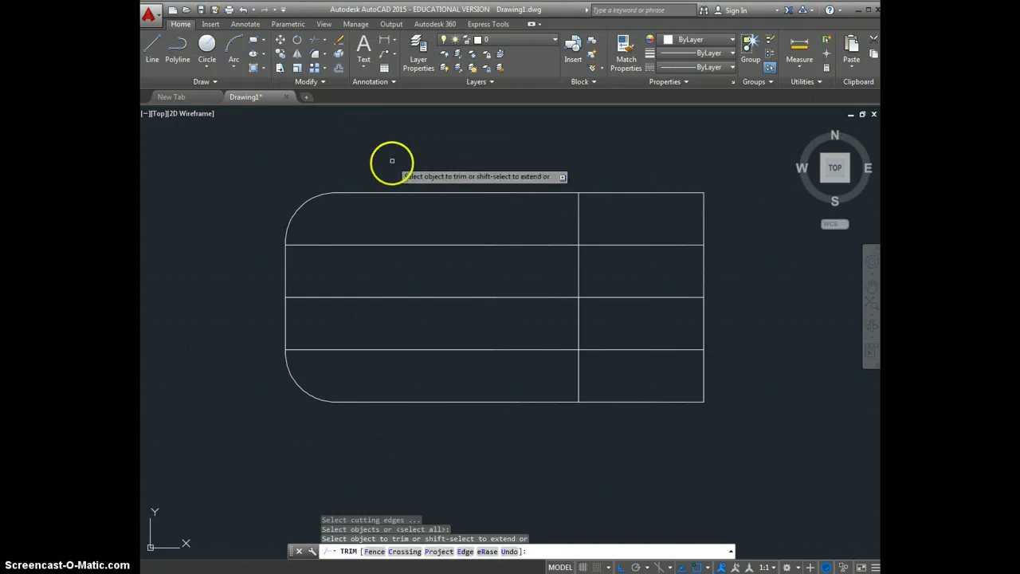
pyautogui.click(538, 243)
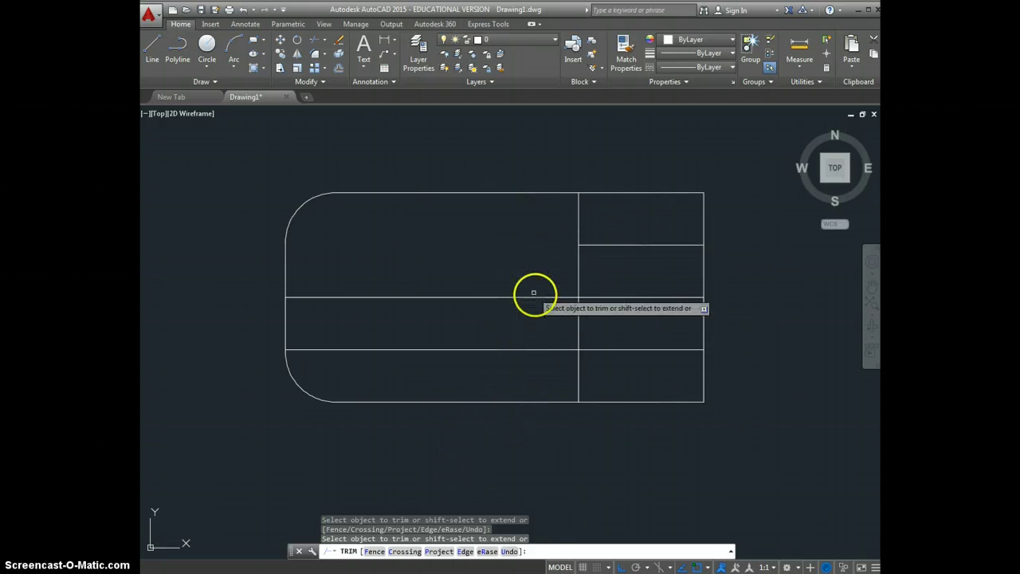
pyautogui.click(530, 349)
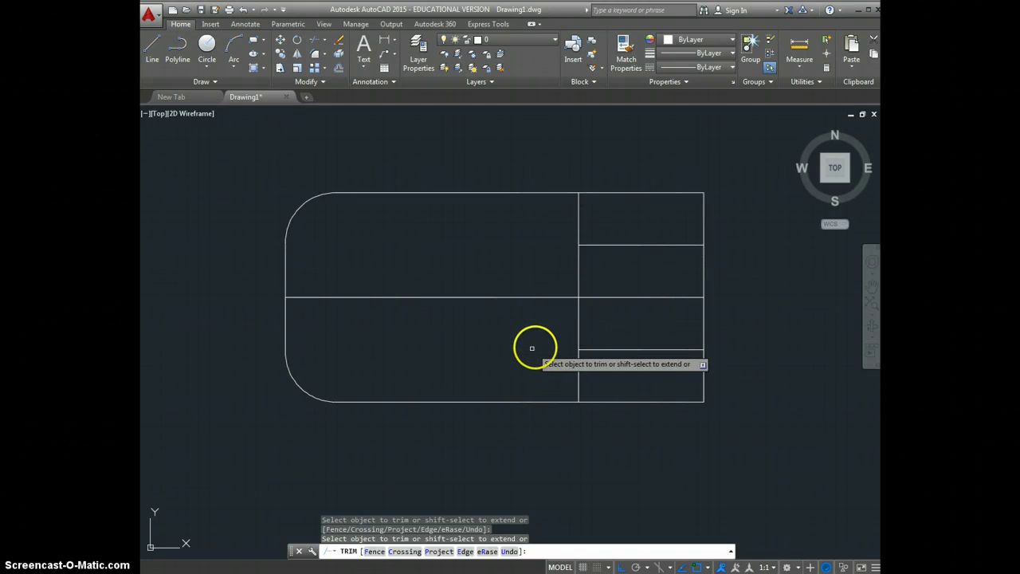
pyautogui.click(577, 363)
pyautogui.click(584, 244)
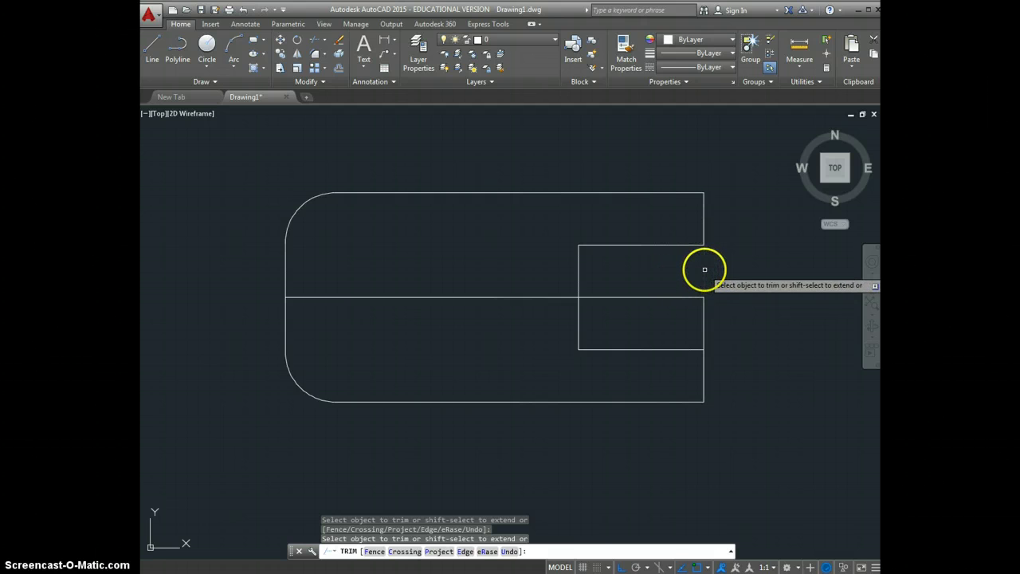
pyautogui.click(705, 269)
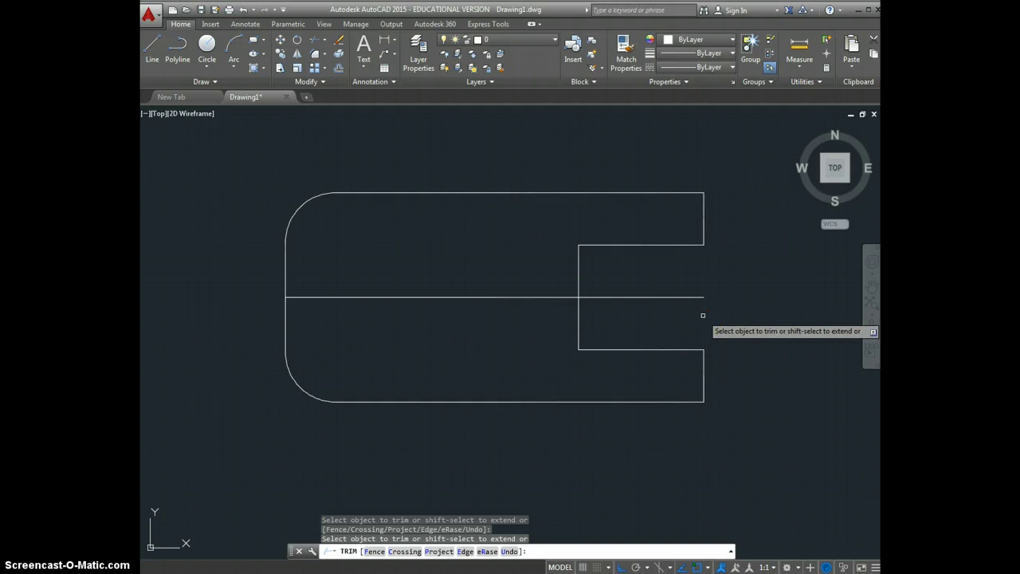
pyautogui.press('Escape')
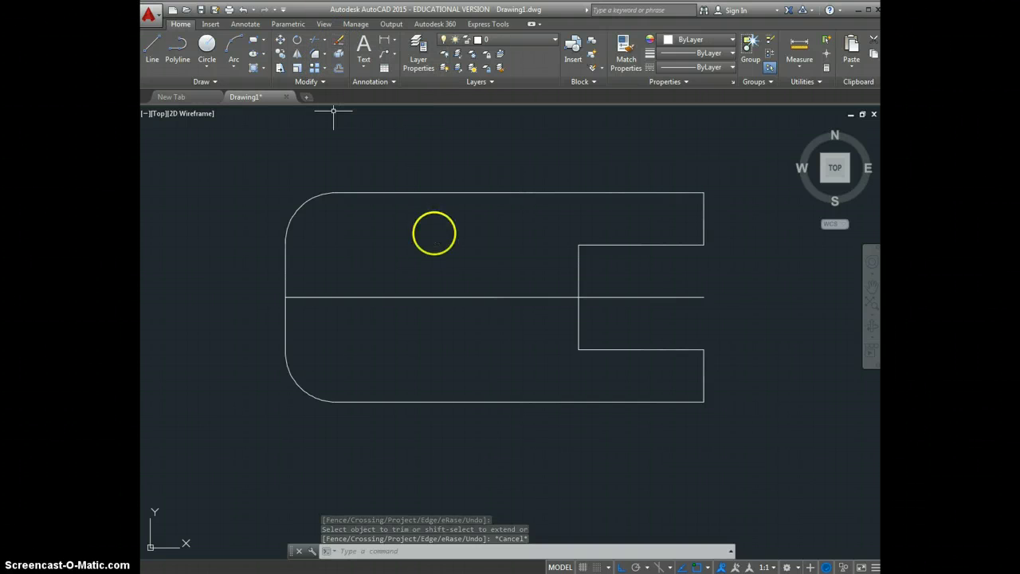
# Erase the horizontal centre line running through the plate and the slot.
pyautogui.write('e')
pyautogui.press('Return')
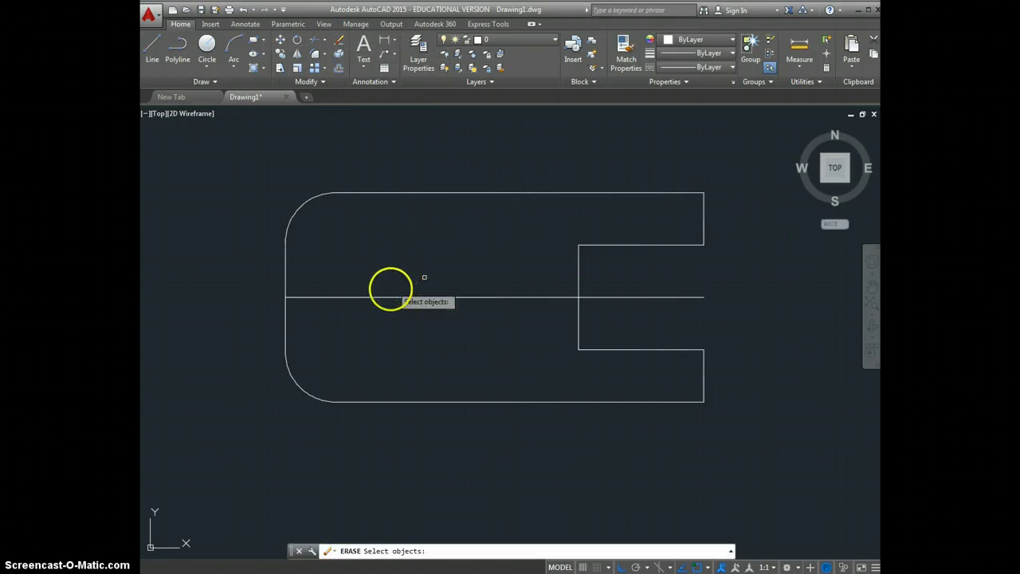
pyautogui.click(389, 297)
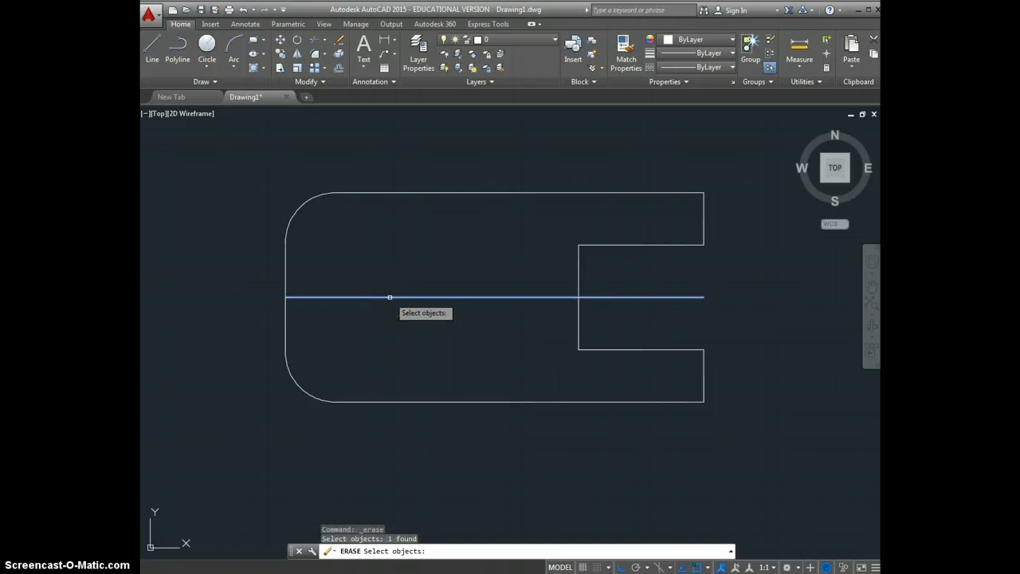
pyautogui.press('Return')
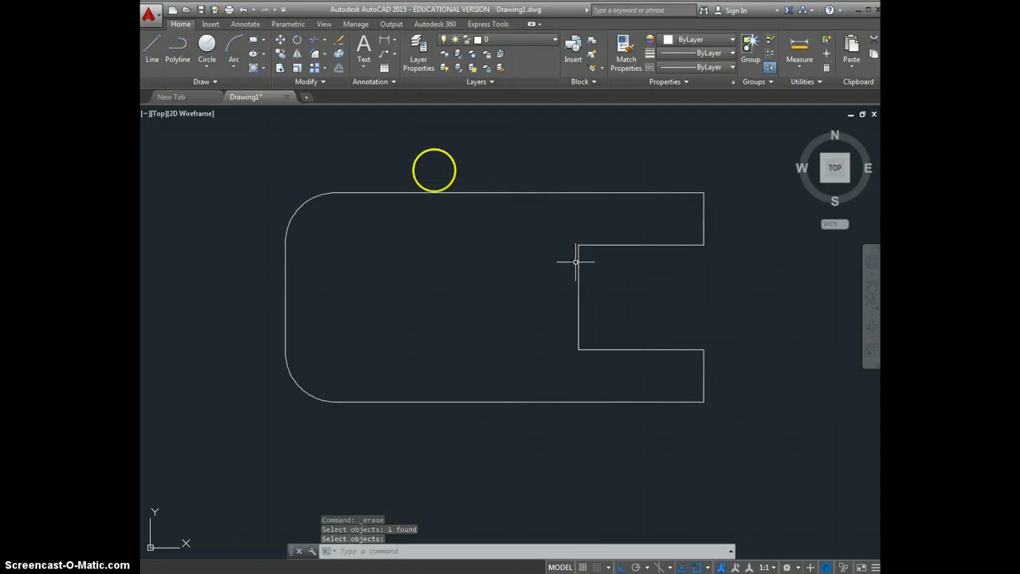
# Fillet both inner corners of the slot with a radius of 12.
pyautogui.click(315, 54)
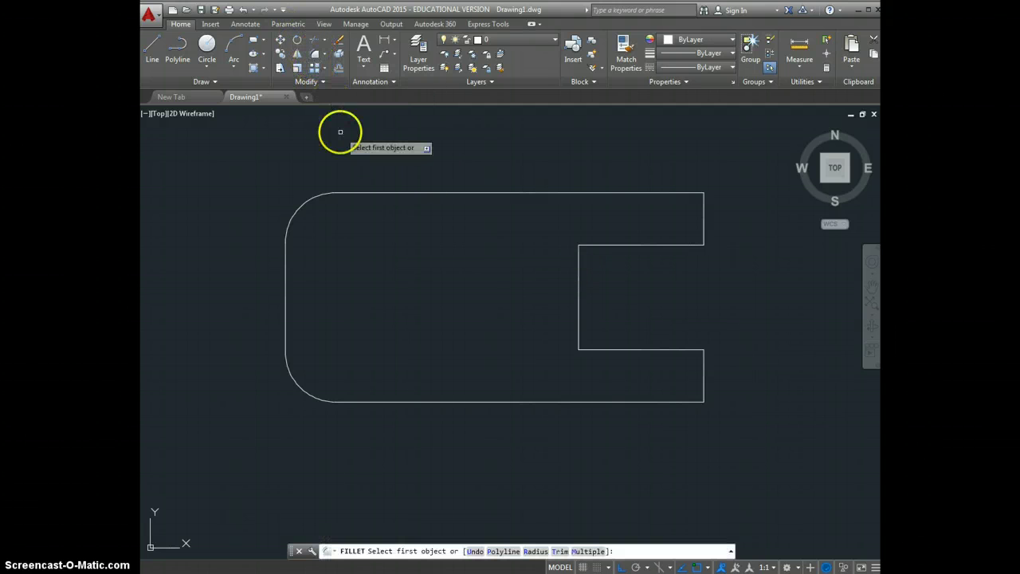
pyautogui.click(579, 258)
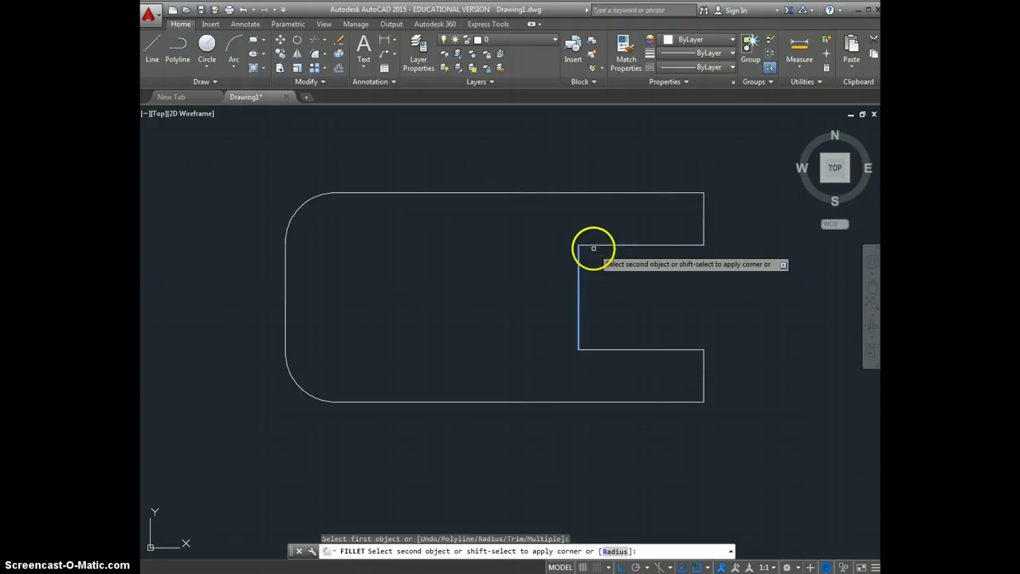
pyautogui.click(594, 245)
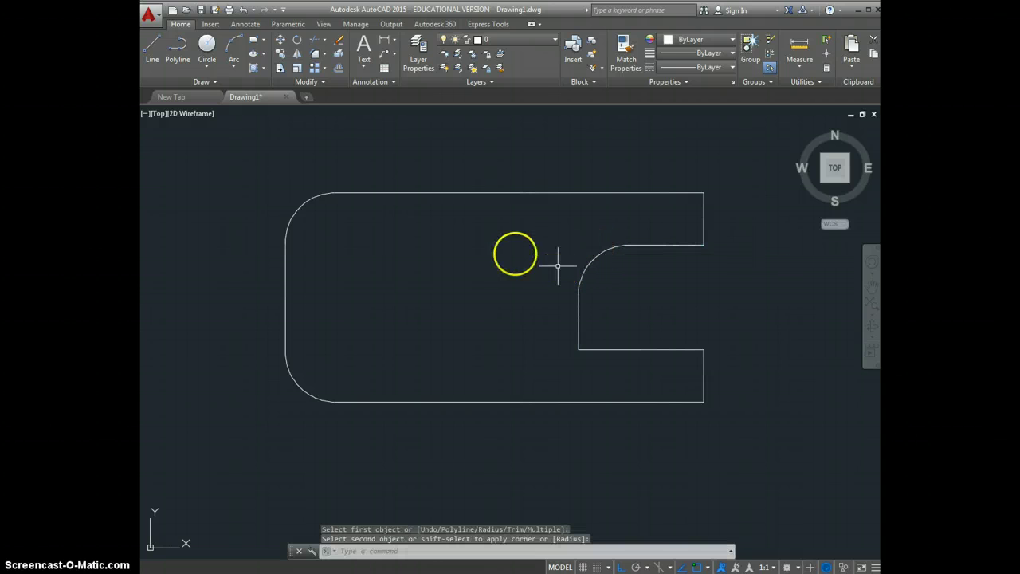
pyautogui.rightClick(511, 255)
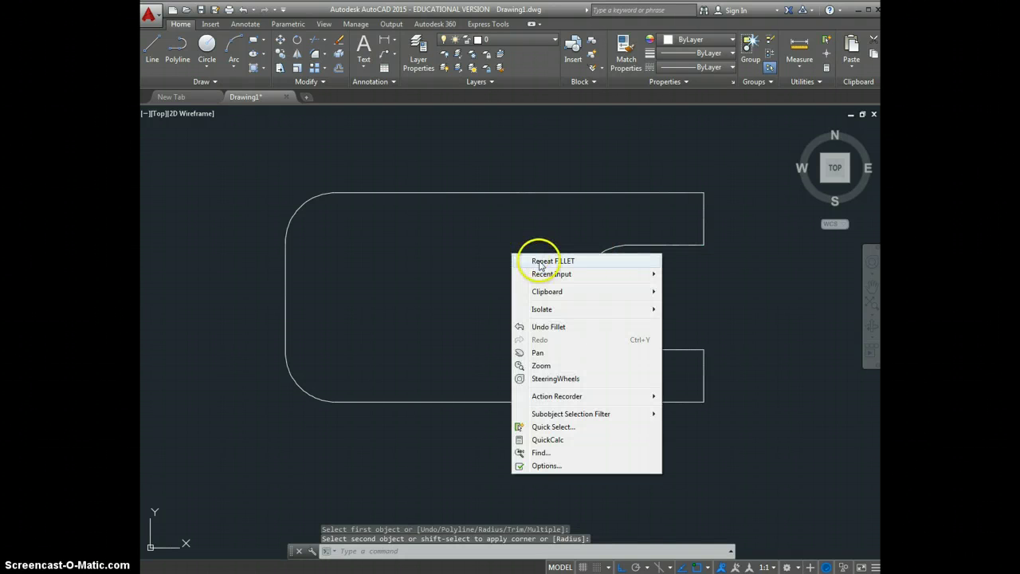
pyautogui.click(537, 263)
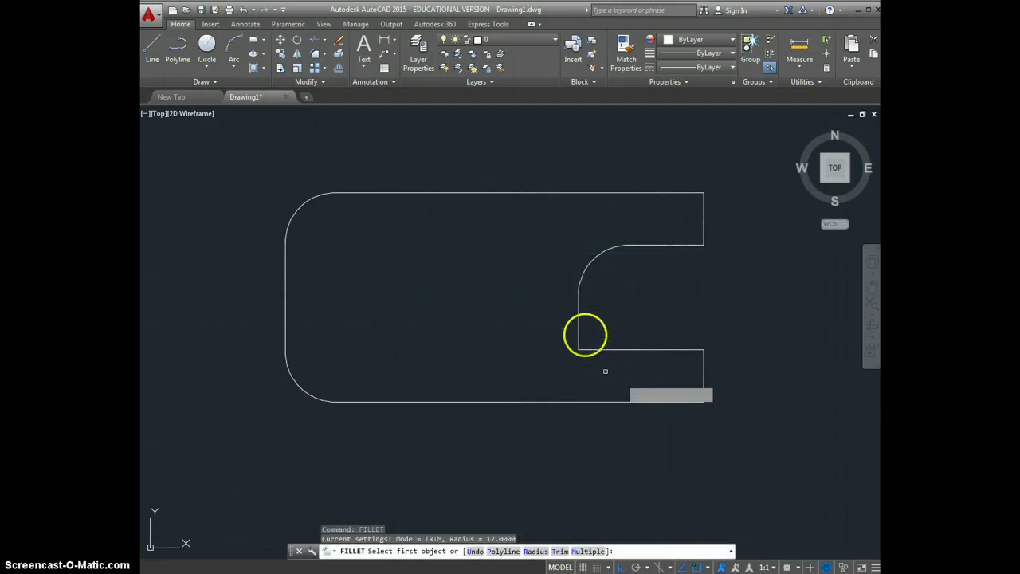
pyautogui.click(581, 334)
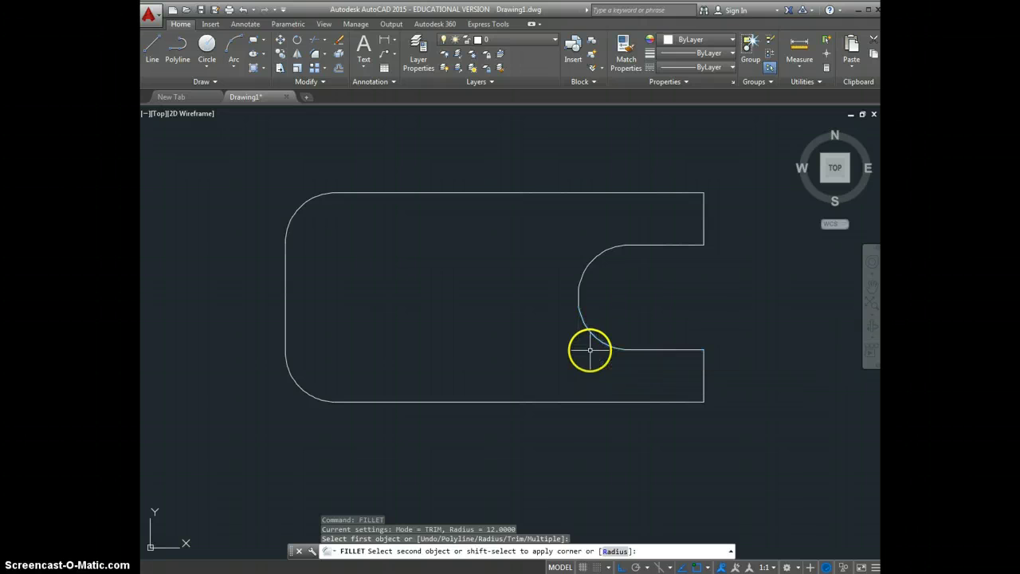
pyautogui.click(590, 349)
pyautogui.press('Escape')
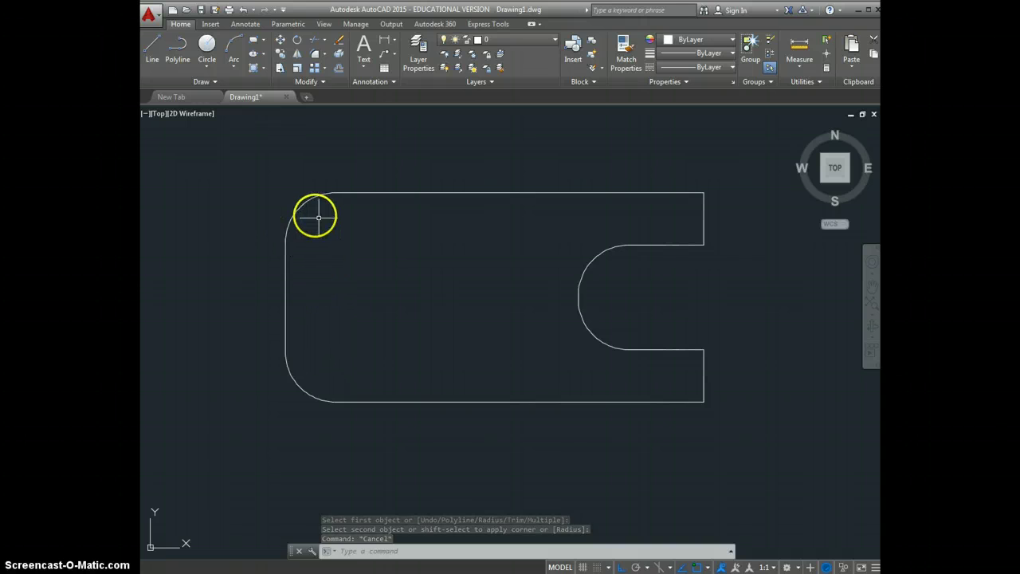
# Draw two circles of radius 3, centred on the arc centres of the plate's upper-left and lower-left rounded corners.
pyautogui.click(207, 46)
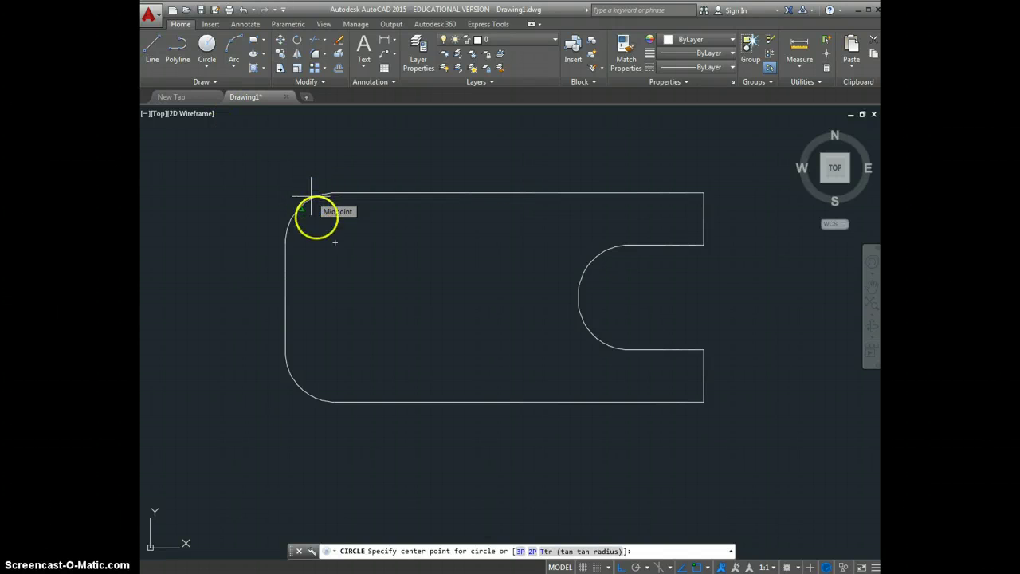
pyautogui.click(335, 242)
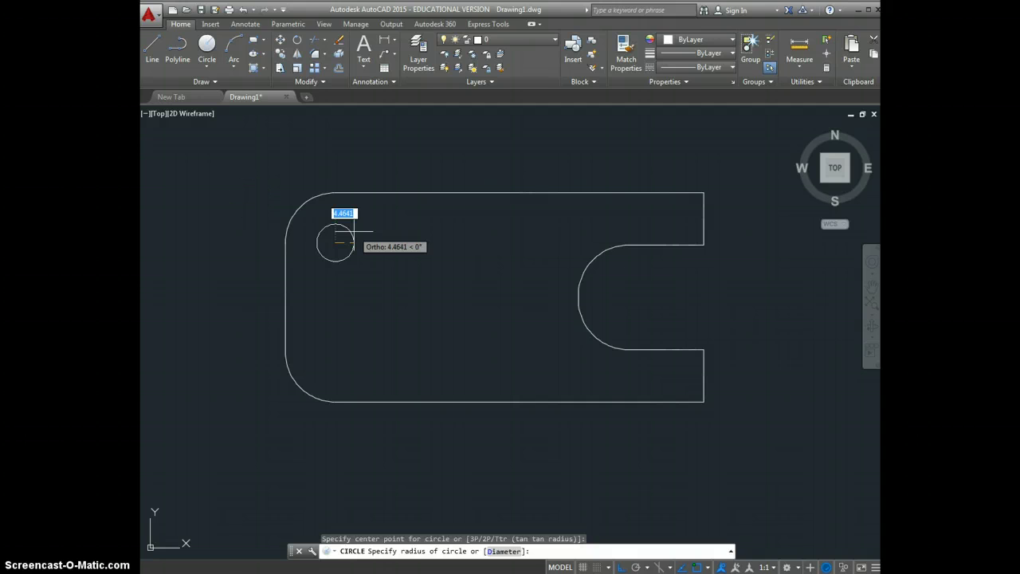
pyautogui.write('3')
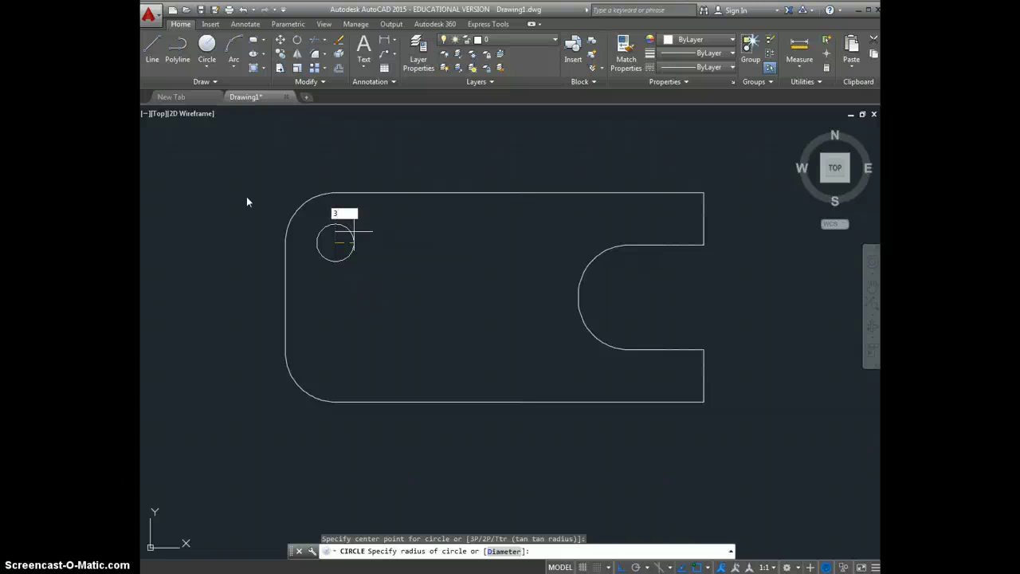
pyautogui.press('Return')
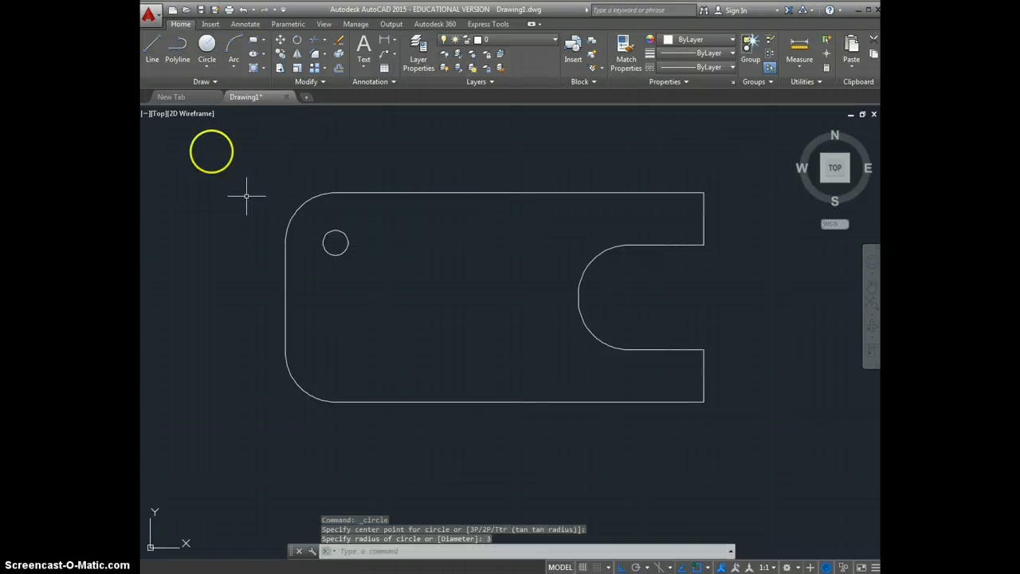
pyautogui.click(205, 43)
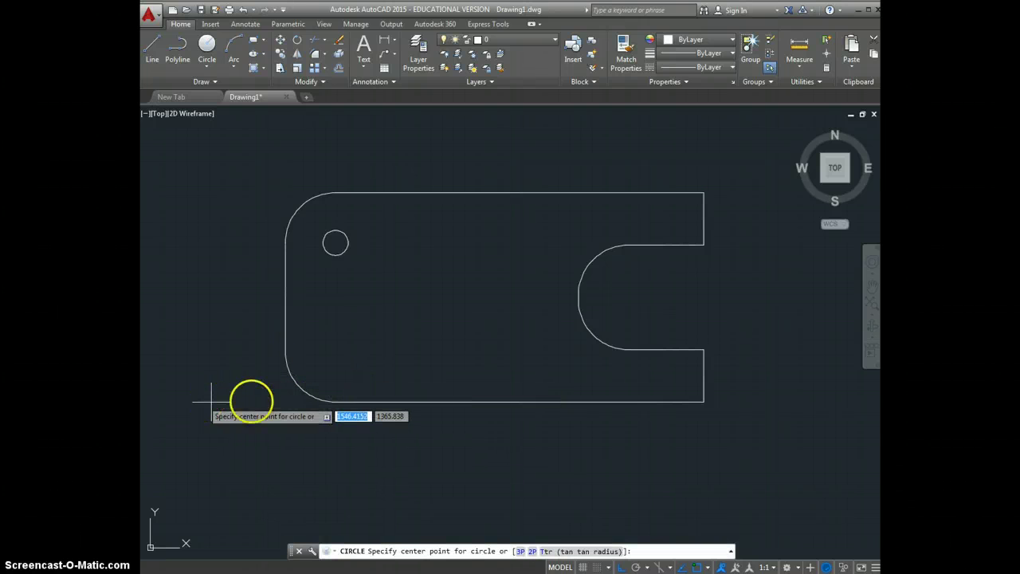
pyautogui.click(335, 352)
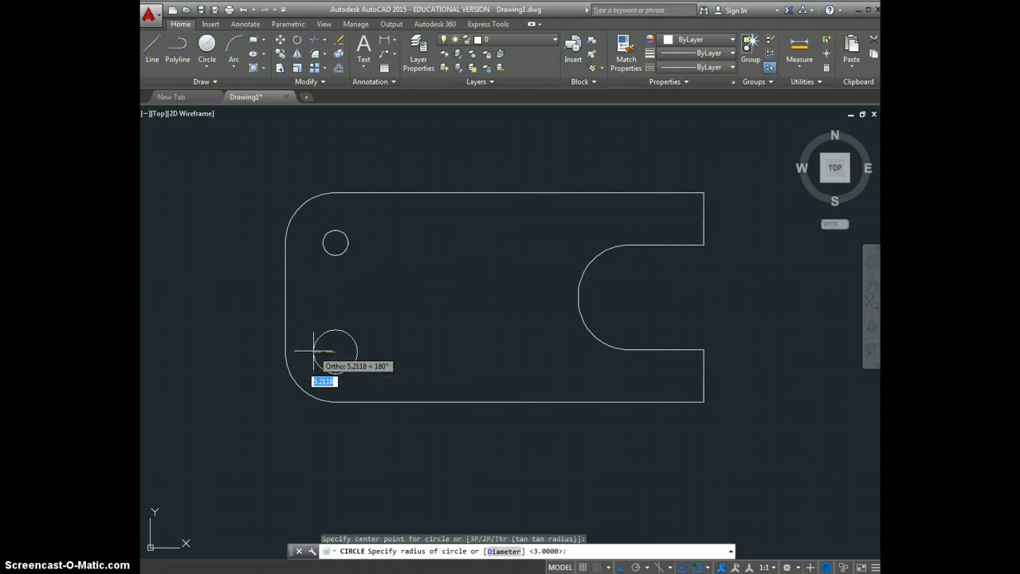
pyautogui.press('Return')
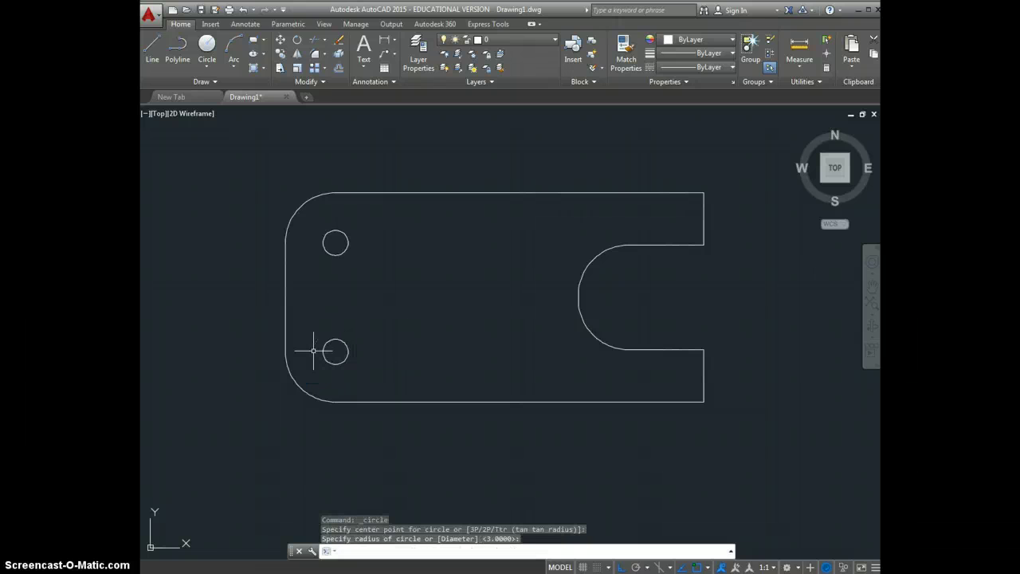